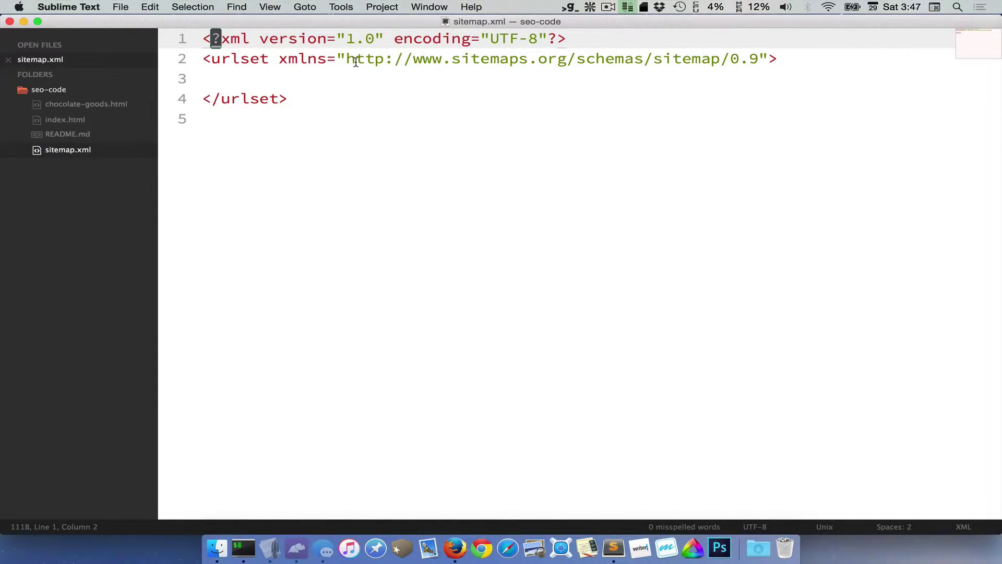
Step: Review the XML declaration and urlset lines, then open blank lines at line 3
left_click(183, 39)
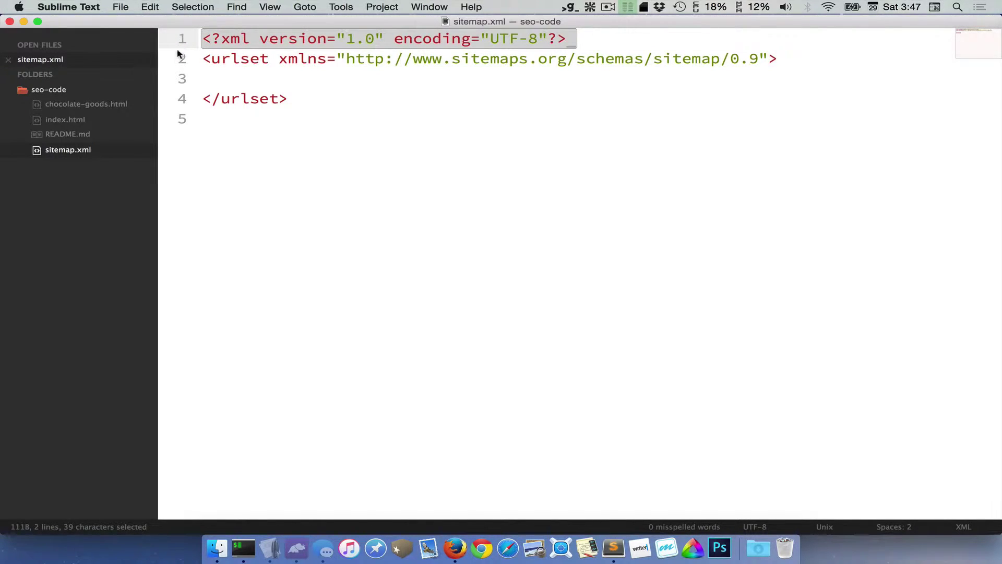
left_click(180, 59)
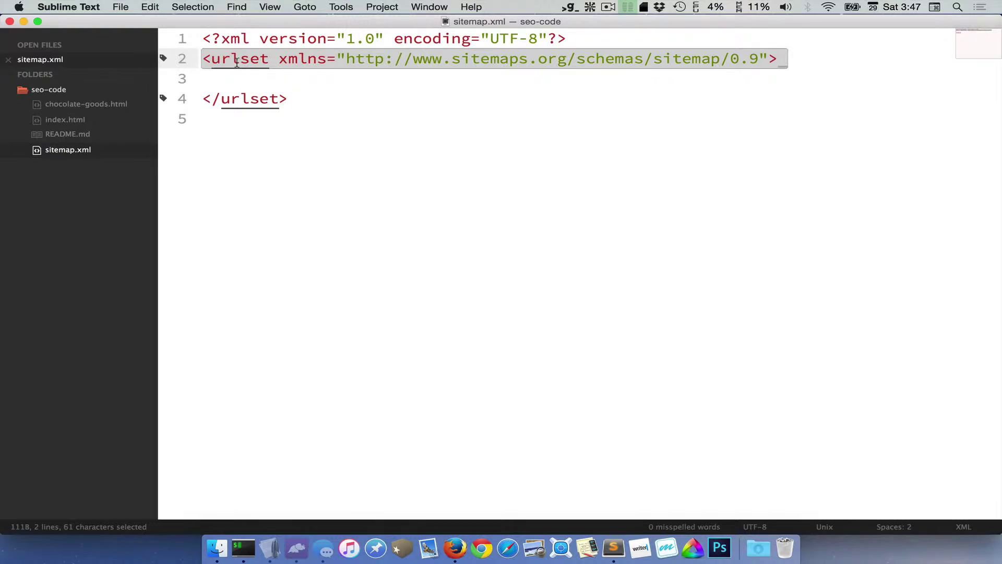
left_click(279, 59)
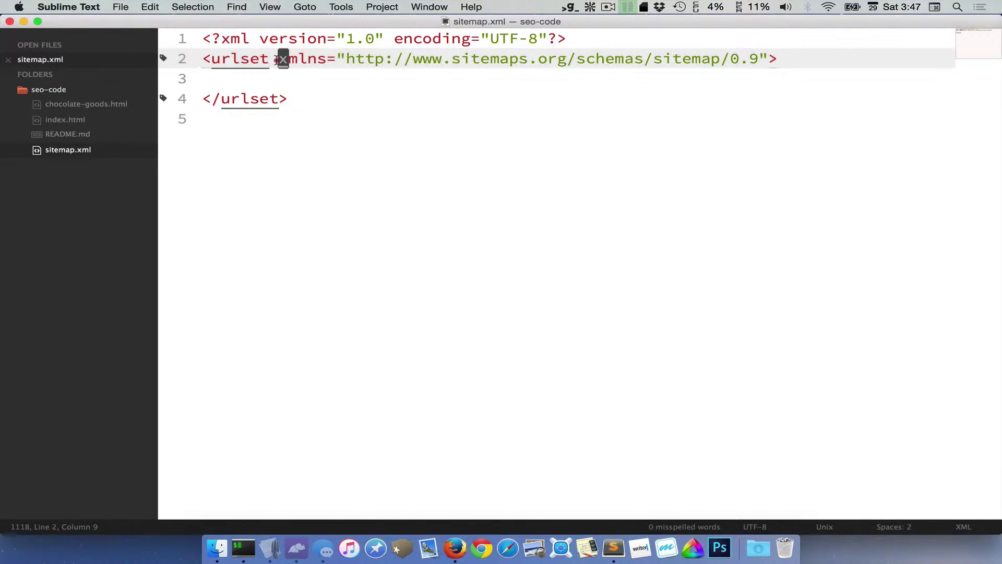
left_click(757, 59)
left_click(243, 79)
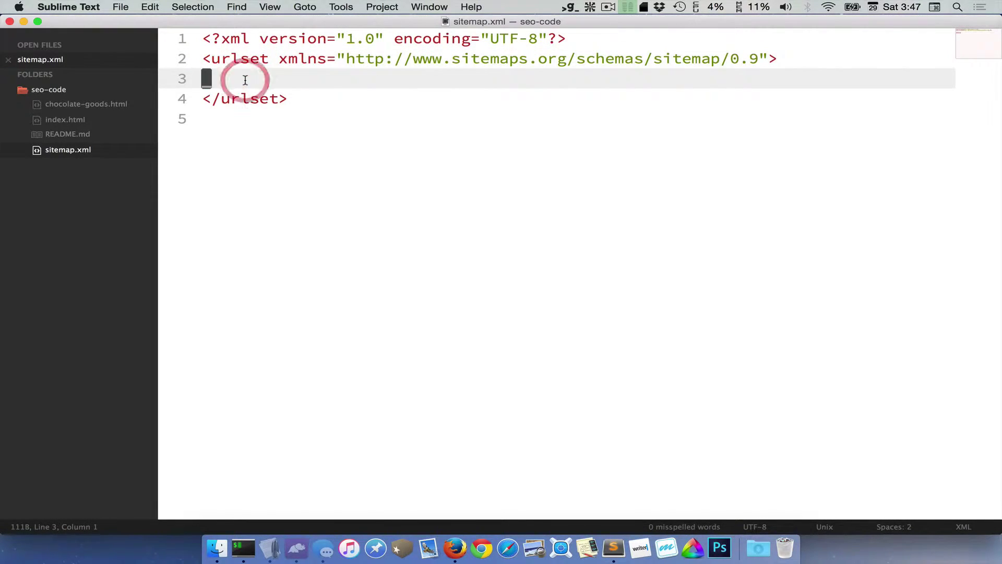
key("Tab")
key("Return")
key("Return")
key("Up")
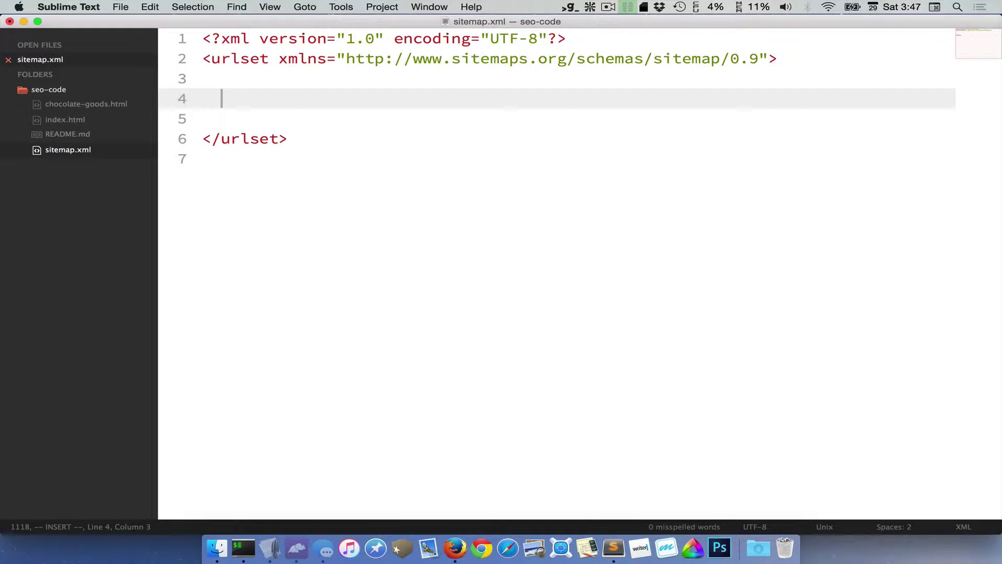
type("<")
type("url>")
key("Return")
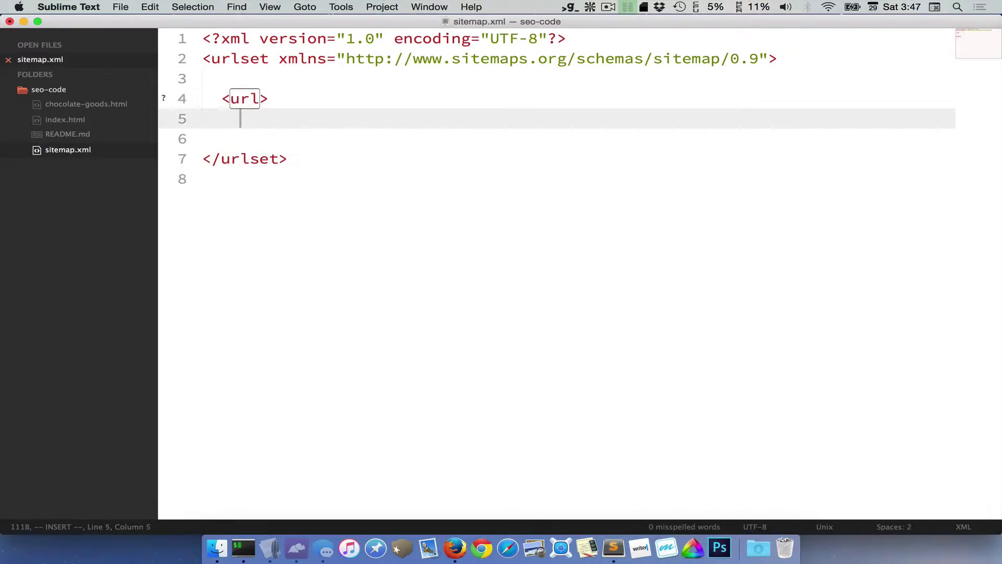
key("Return")
type("</url>")
key("Up")
key("Tab")
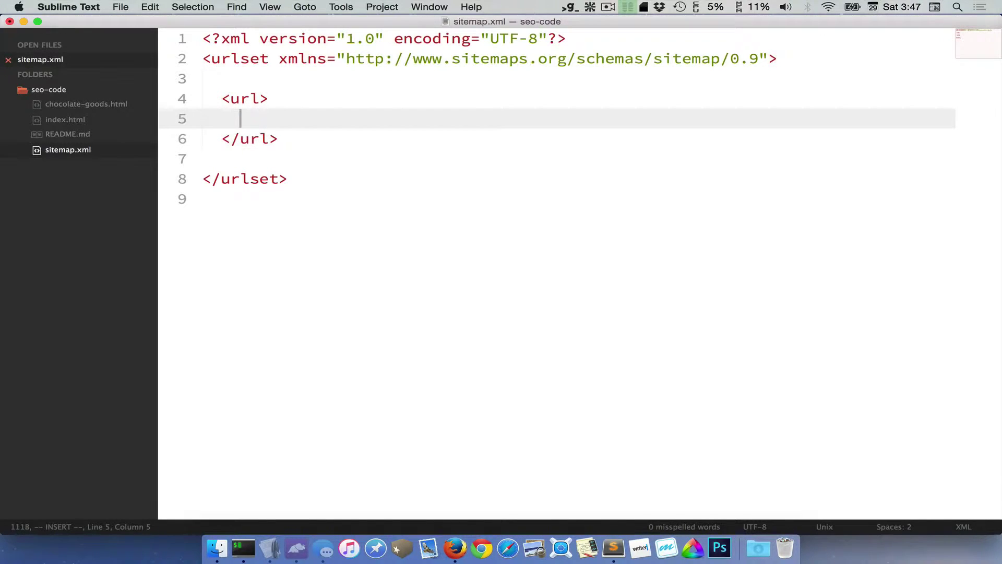
type("<loc")
type("></")
key("Left")
key("Left")
key("Left")
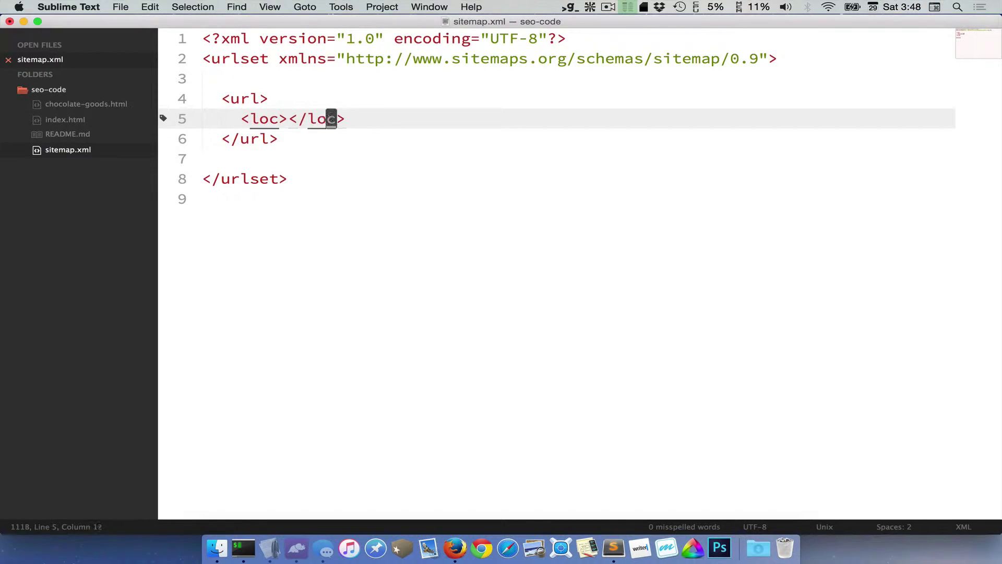
key("Left")
key("Left")
key("Left")
key("i")
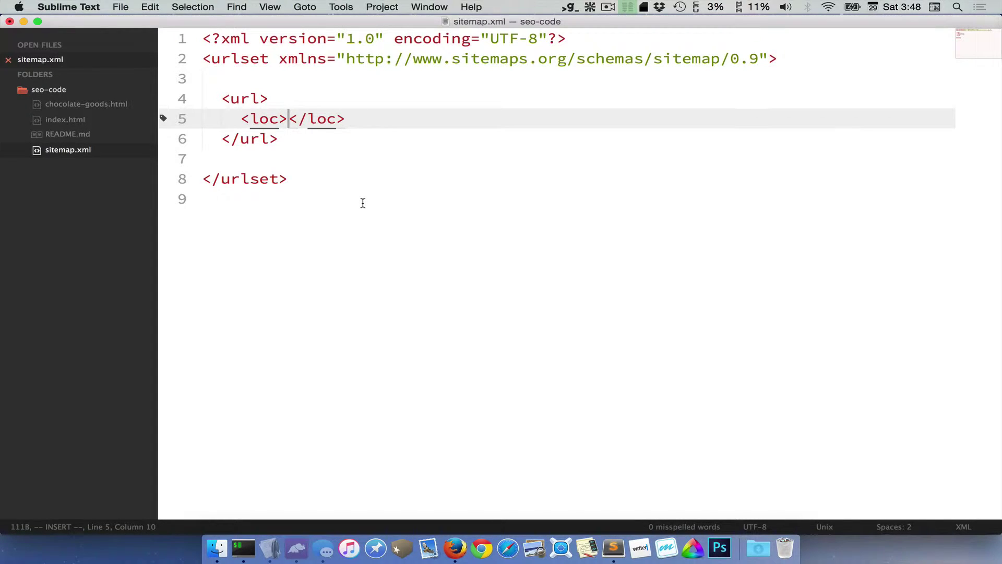
type("https")
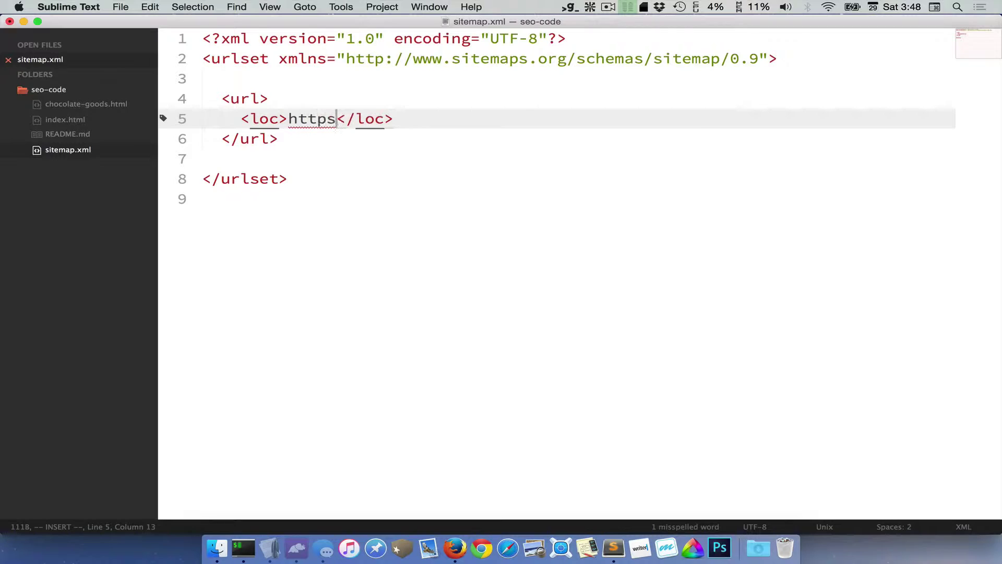
type("://choc")
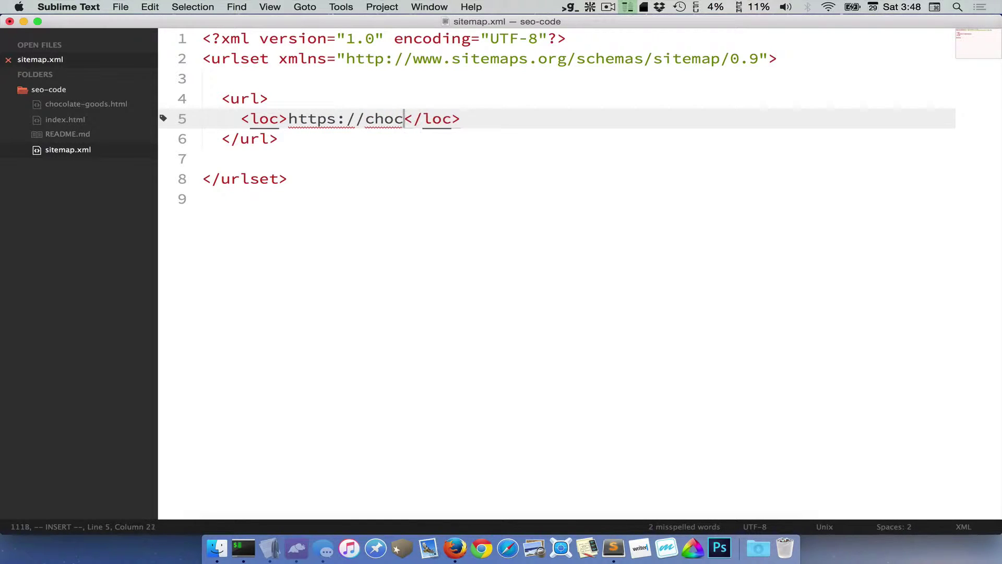
type("olatiers.ca")
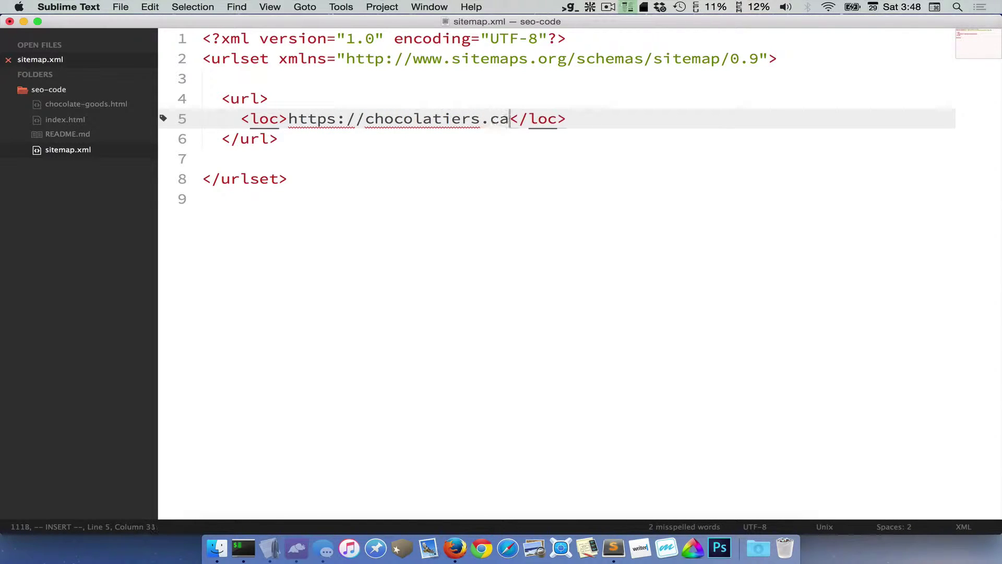
type("/")
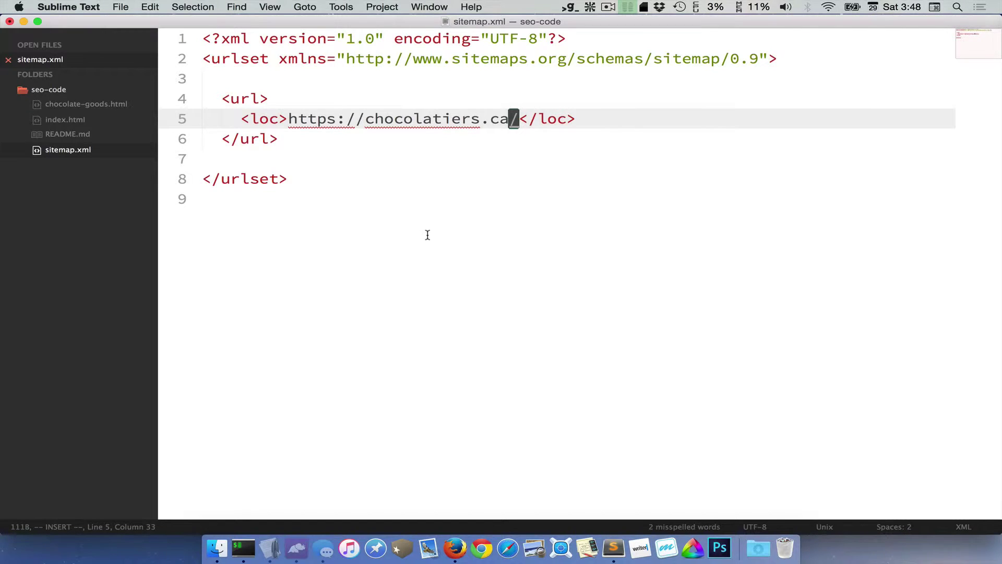
Step: Add <priority>1.0</priority> beneath the home page loc line, replacing an initial 0.5
key("super+Return")
type("<prior")
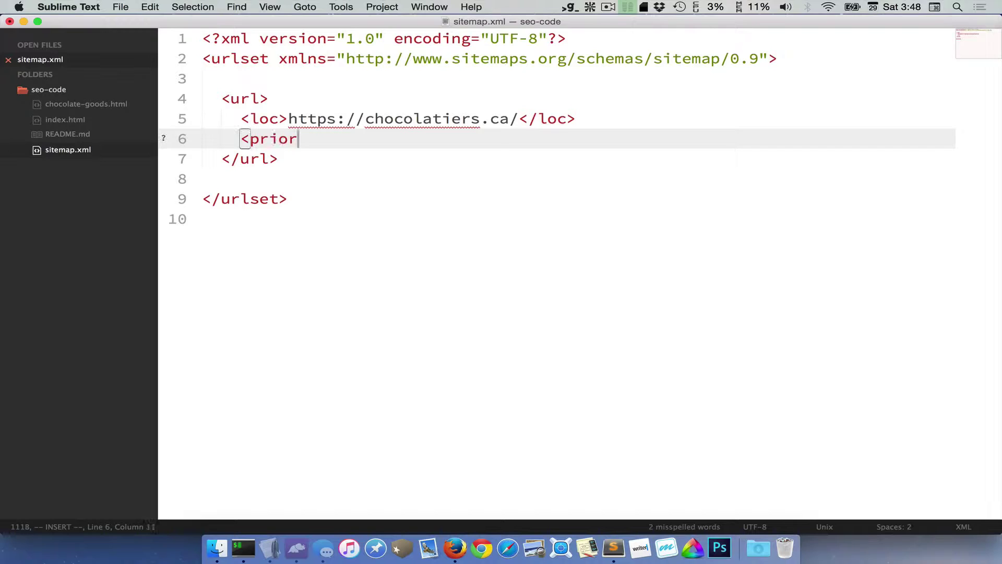
type("ity>")
type("0.5")
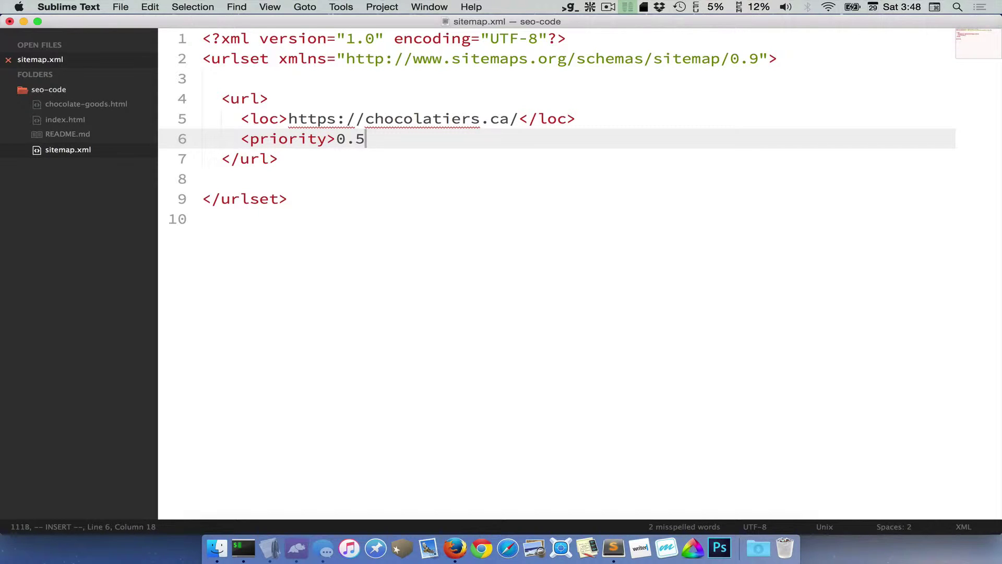
key("BackSpace")
key("BackSpace")
key("BackSpace")
type("1")
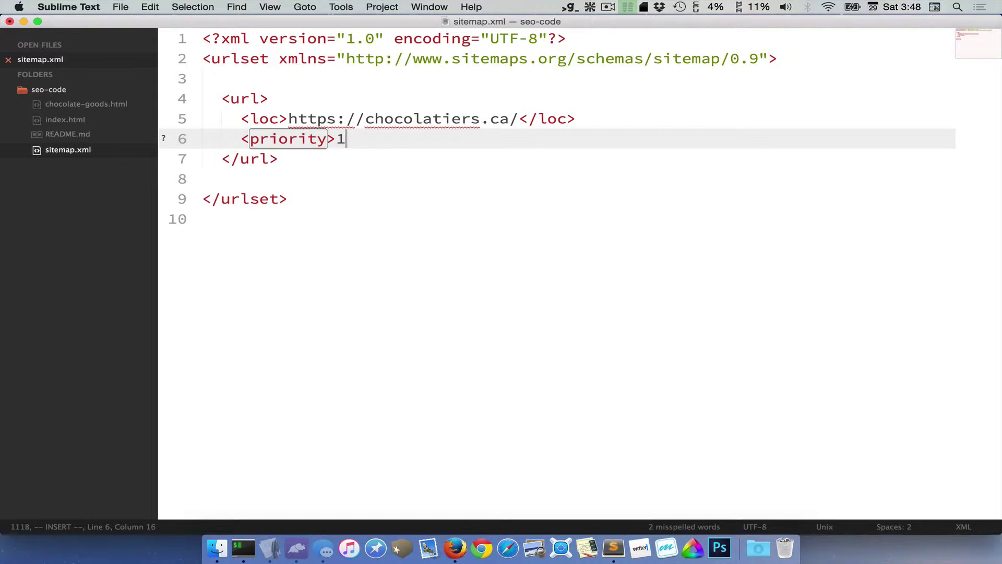
type(".0</priority>")
key("Escape")
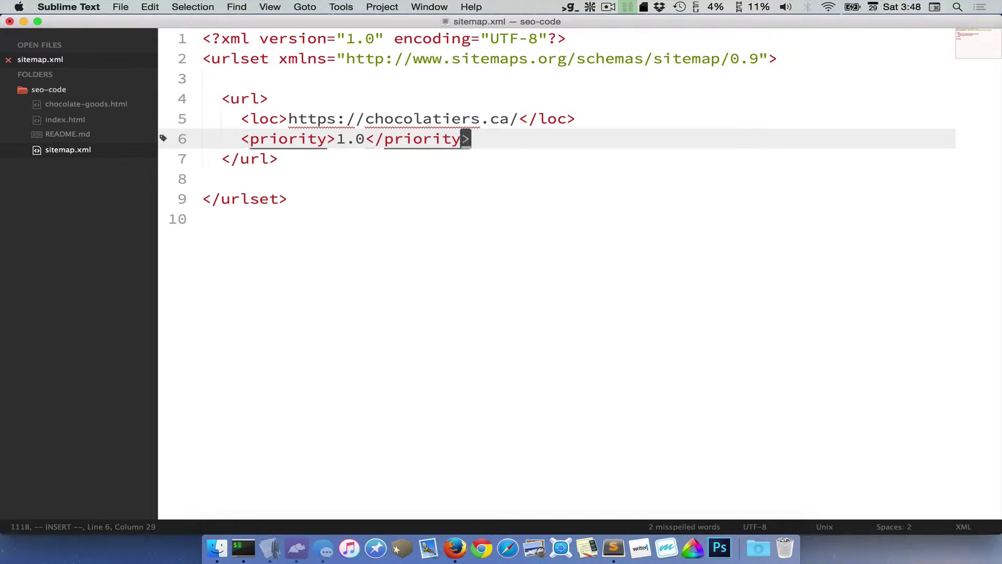
key("k")
key("j")
type("o")
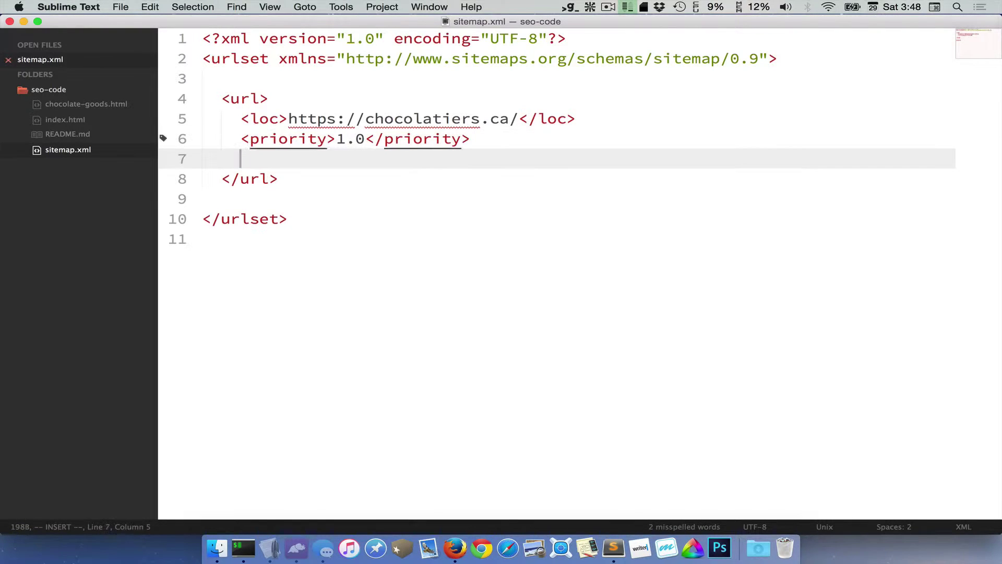
type("<chan")
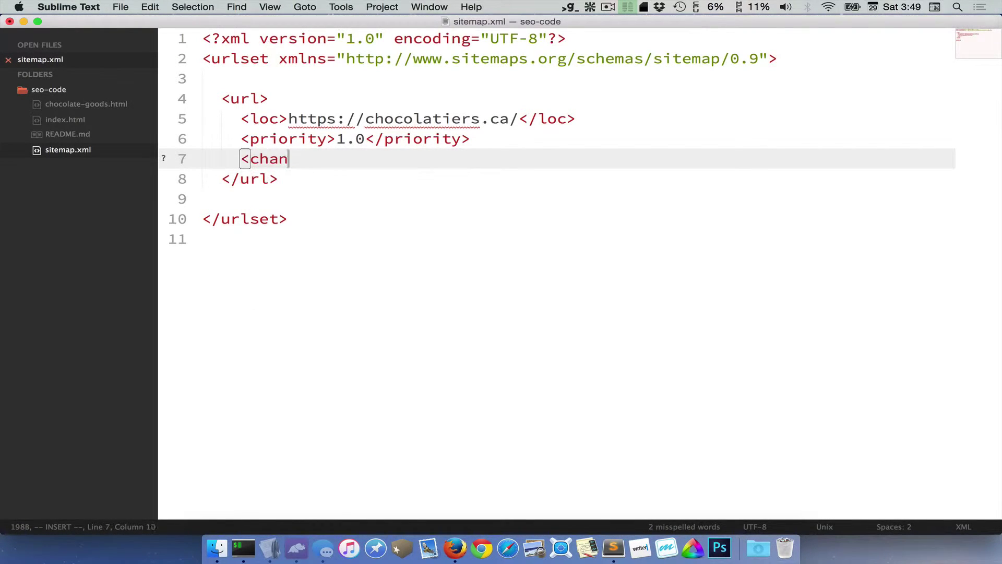
type("gefre q")
Step: Fill the changefreq tag with weekly after trying other frequency values
key("BackSpace")
key("BackSpace")
type("q></changefreq>")
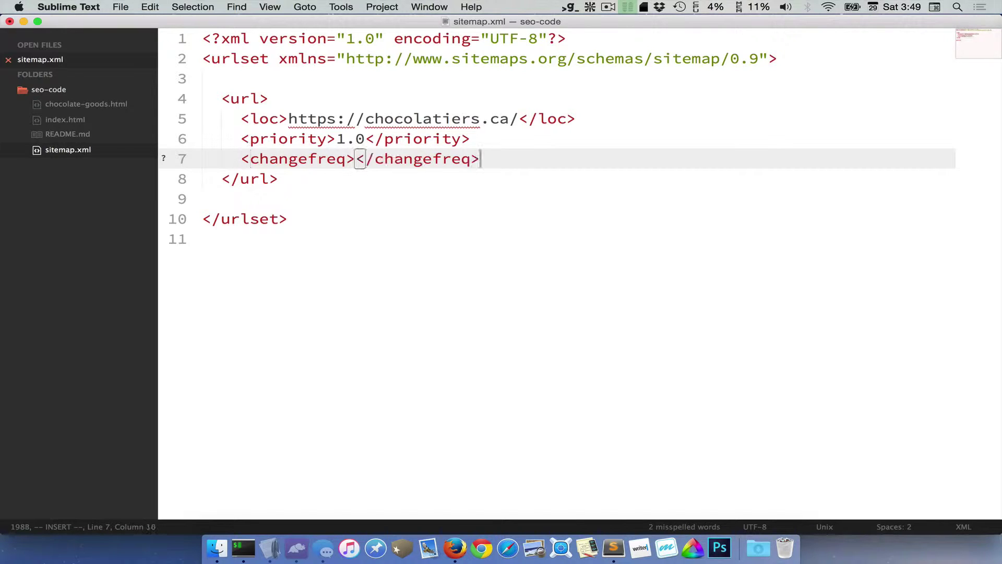
key("Left")
key("Left")
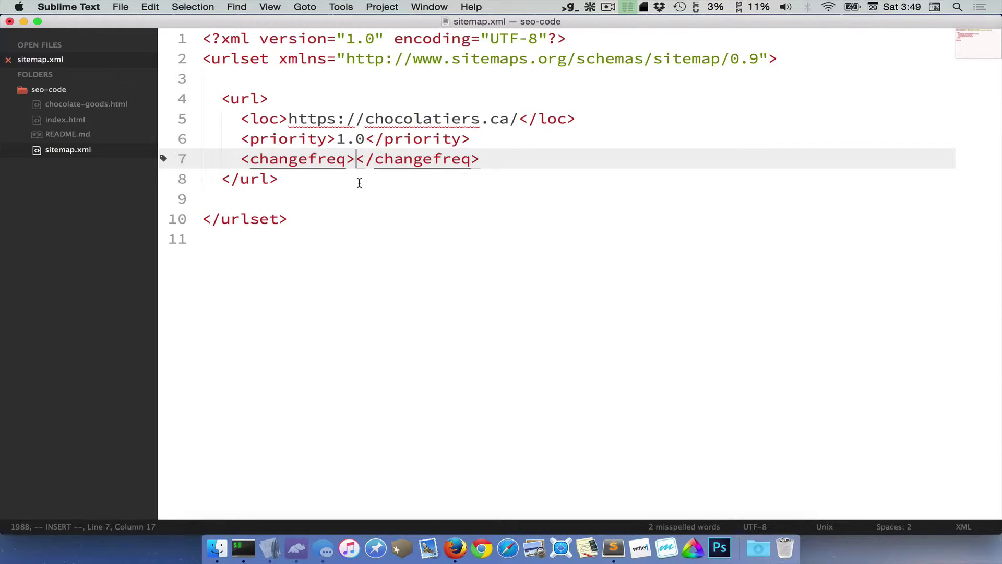
type("hourly")
key("BackSpace")
key("BackSpace")
key("BackSpace")
type("daily")
key("BackSpace")
key("BackSpace")
key("BackSpace")
type("weekly")
key("BackSpace")
key("BackSpace")
key("BackSpace")
type("m")
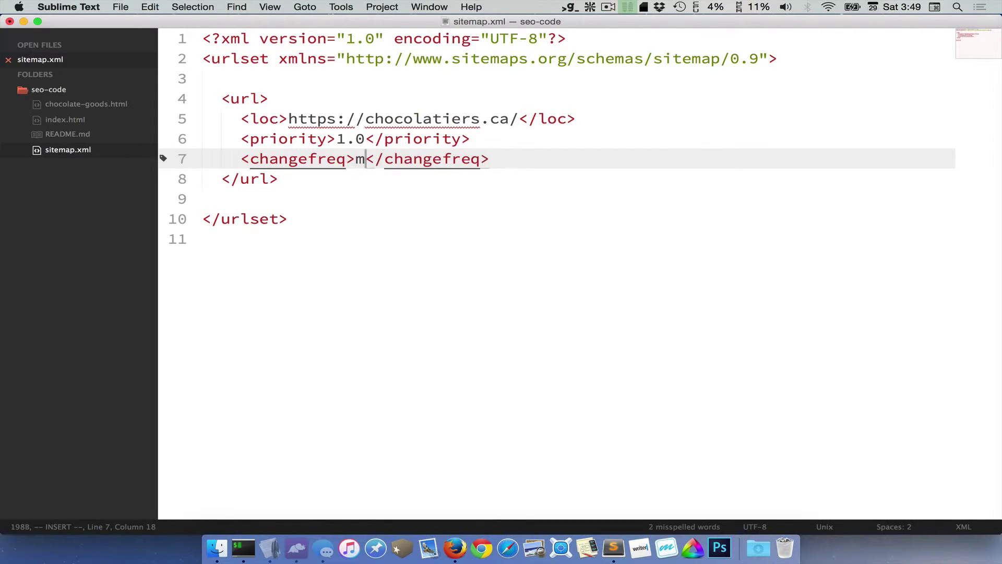
type("onthly")
key("BackSpace")
key("BackSpace")
key("BackSpace")
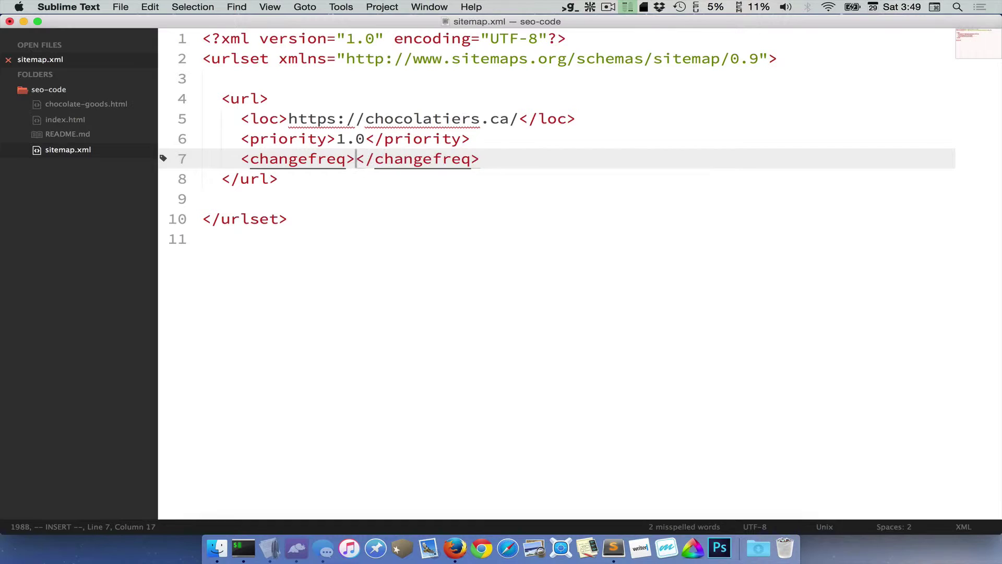
type("yearly")
key("BackSpace")
key("BackSpace")
key("BackSpace")
type("weekly")
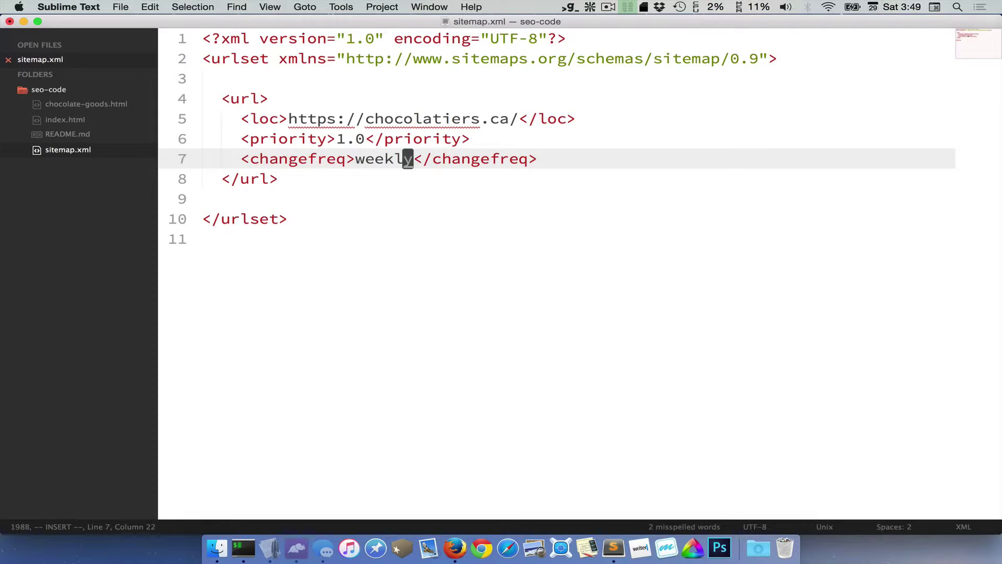
double_click(346, 162)
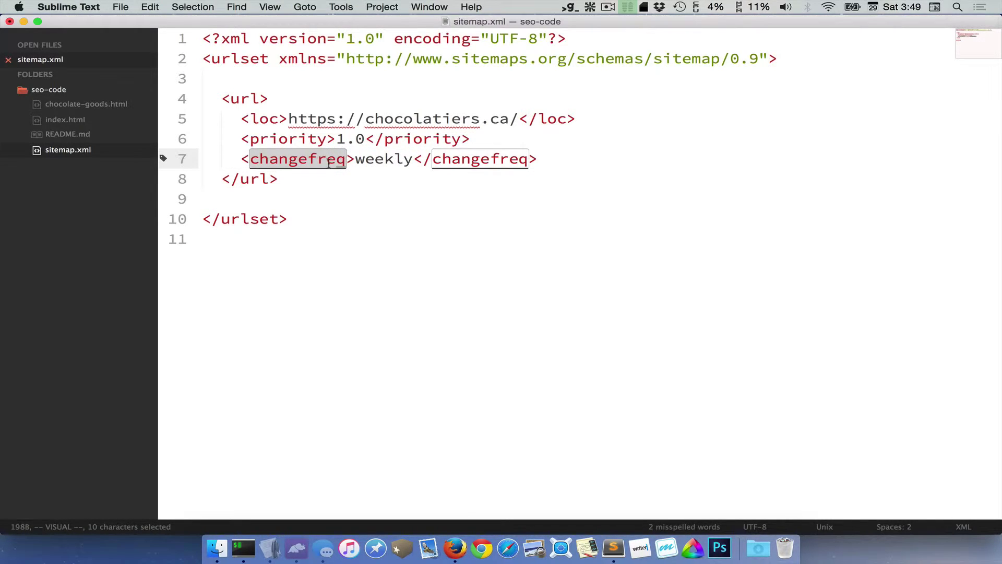
Step: Add a <lastmod> tag with the date 2015-08-29 to the home page entry
key("Escape")
type("o<l")
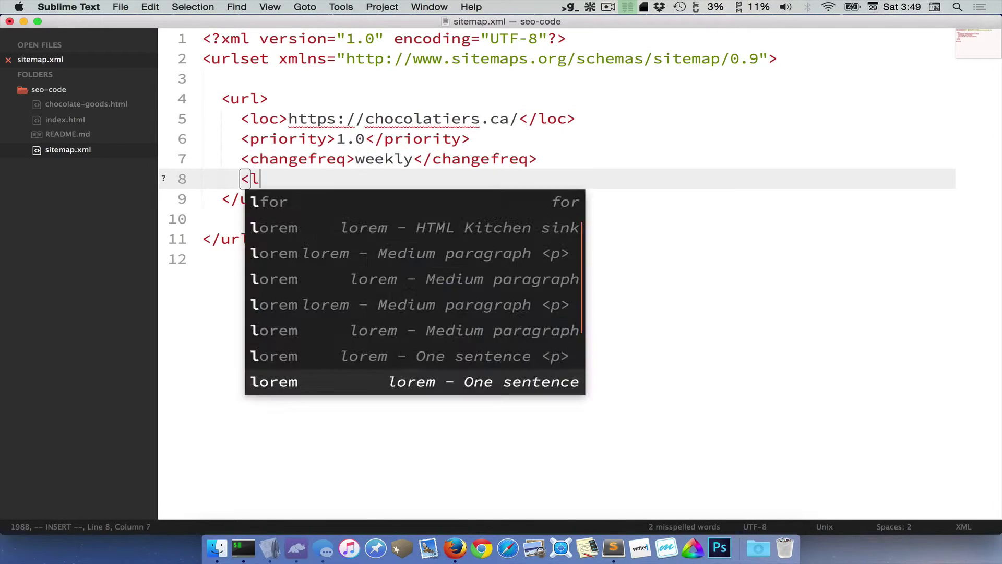
type("astm")
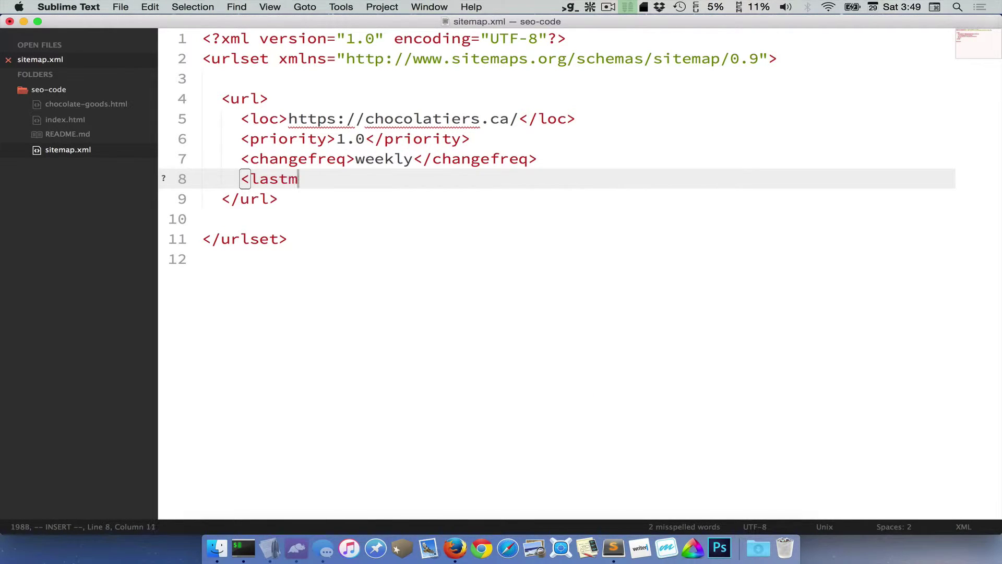
type("od></")
key("Escape")
key("h")
key("h")
key("h")
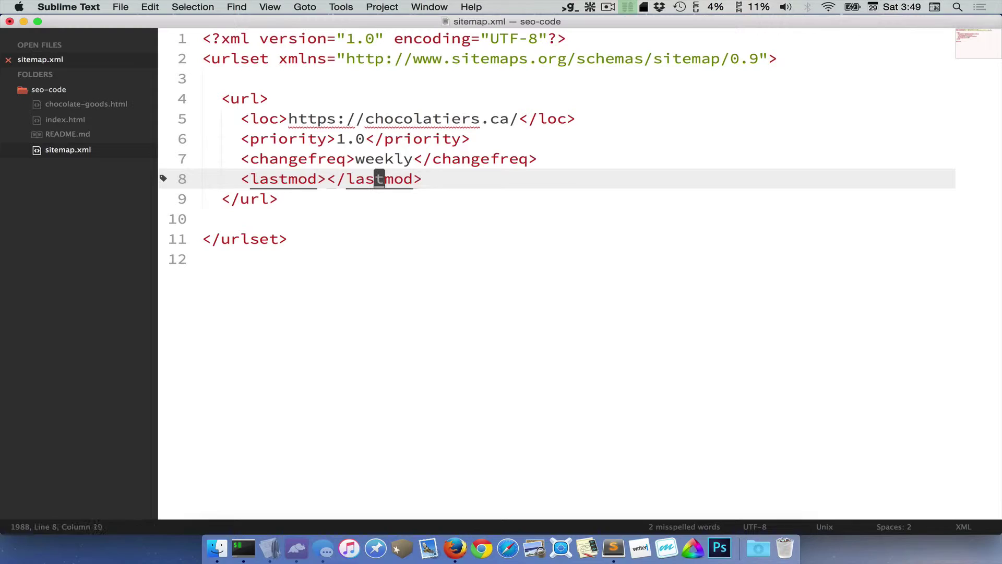
key("h")
key("h")
key("h")
type("hi")
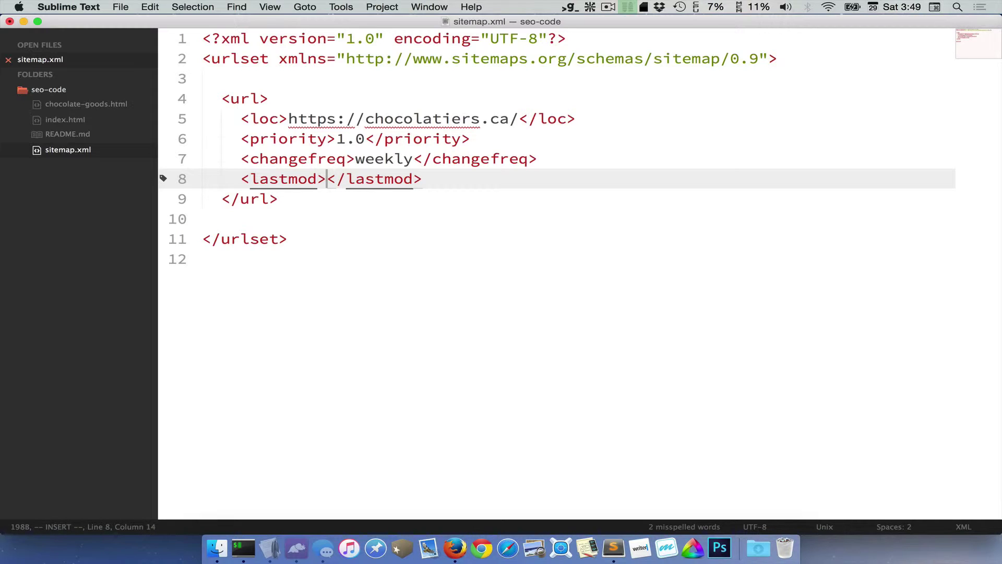
type("2015-08-")
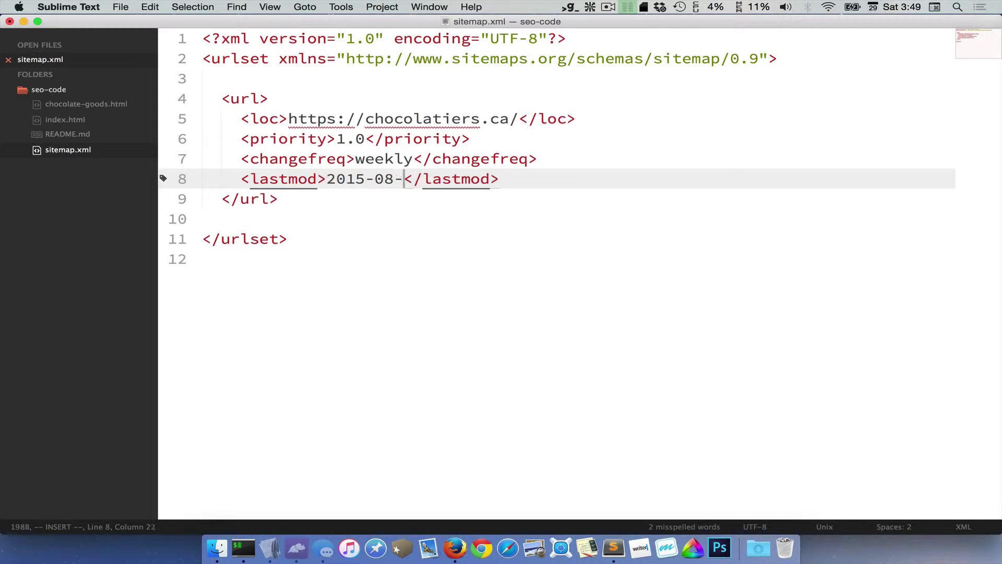
type("29")
key("Escape")
Step: Review the priority, changefreq and lastmod lines, then save sitemap.xml
key("k")
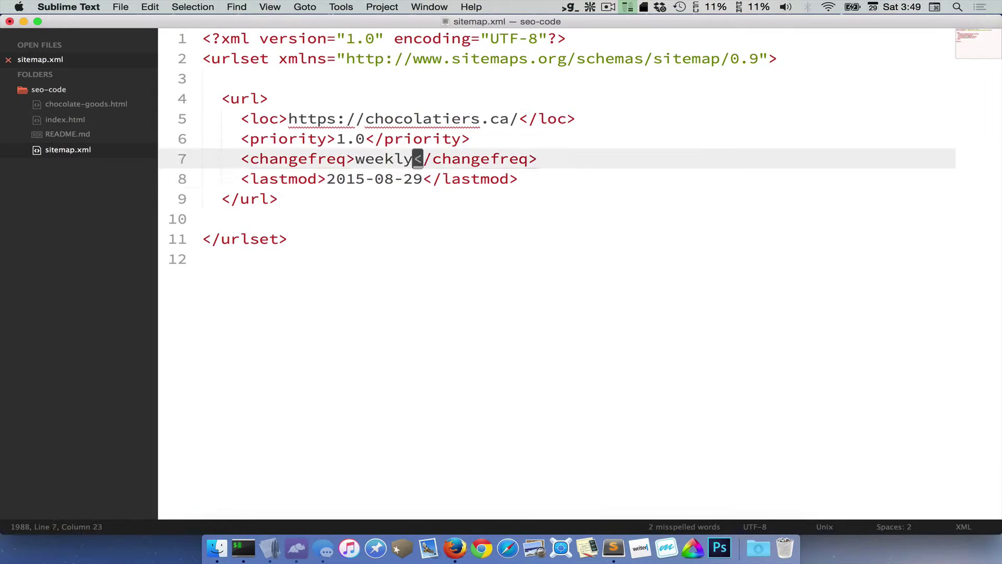
key("k")
key("k")
key("j")
key("shift+v")
key("j")
key("j")
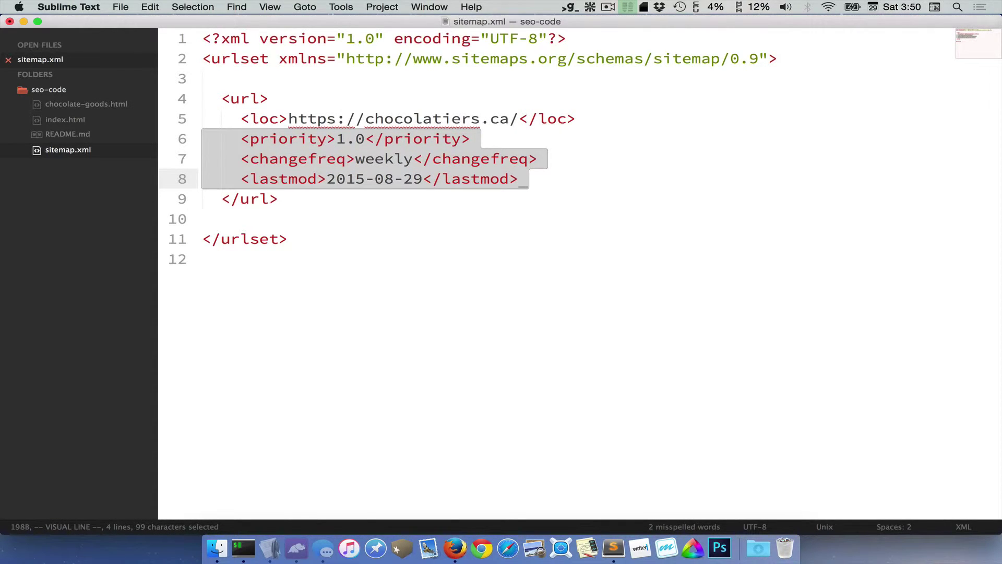
key("Escape")
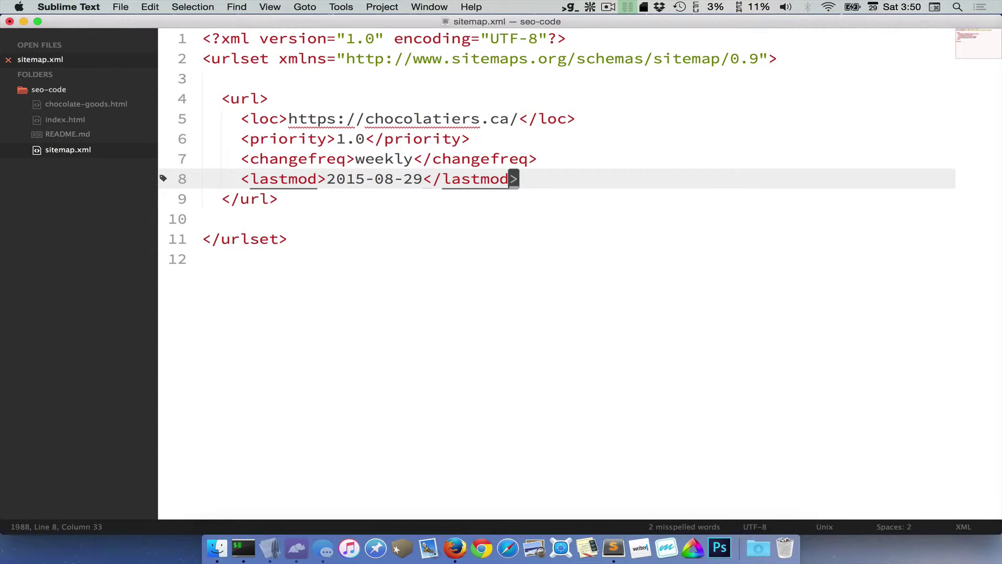
key("k")
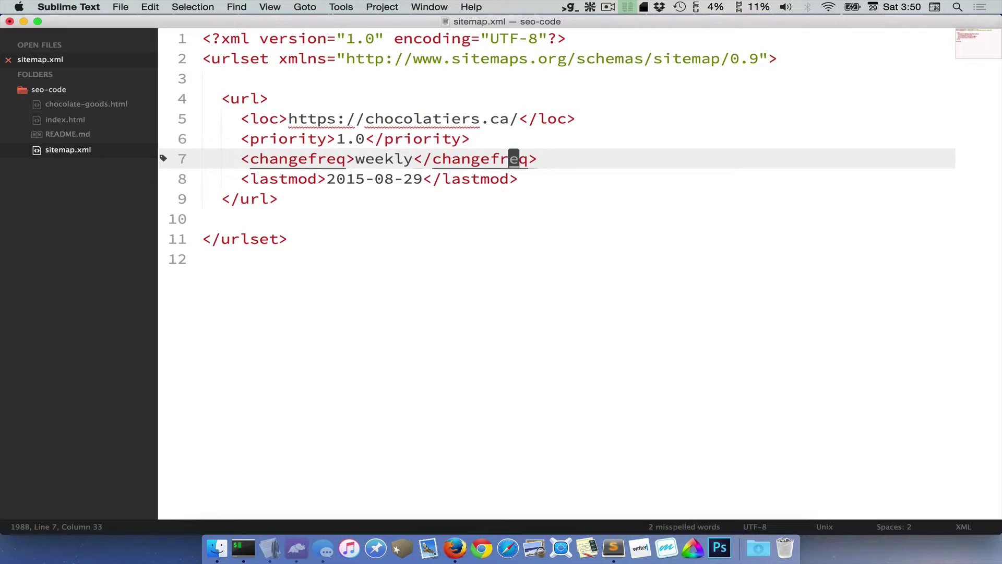
key("j")
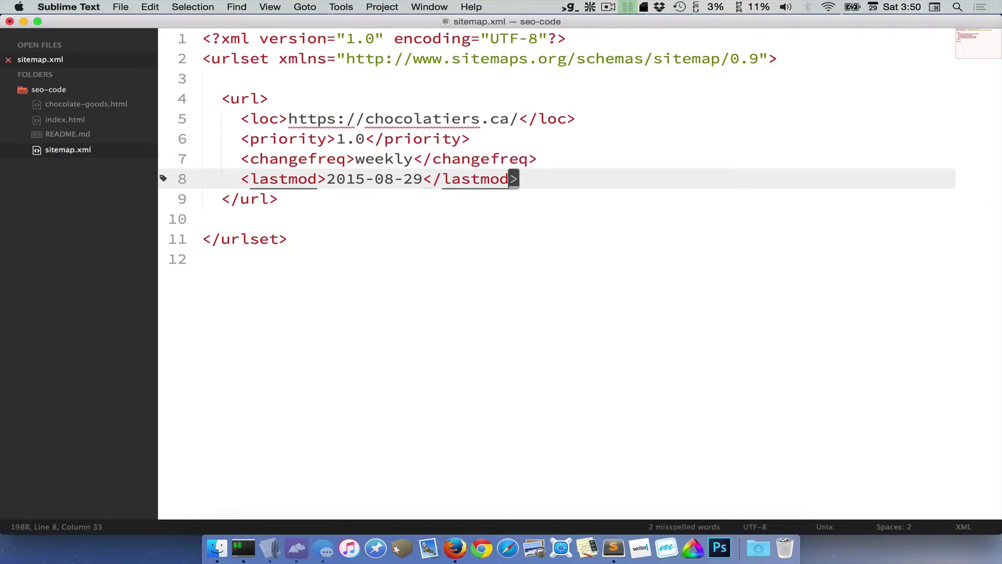
key("j")
key("super+s")
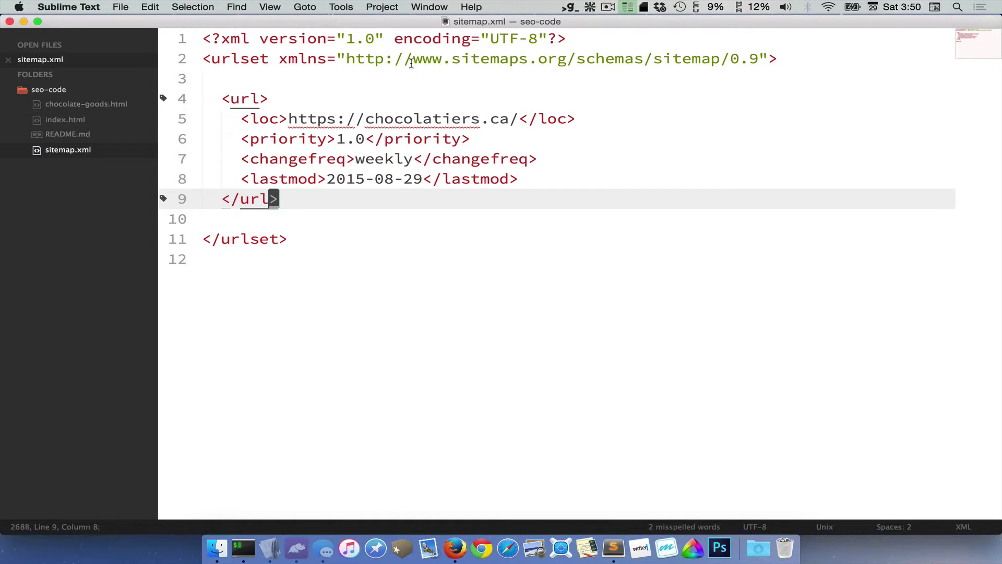
key("o")
key("Return")
type("<ul")
key("BackSpace")
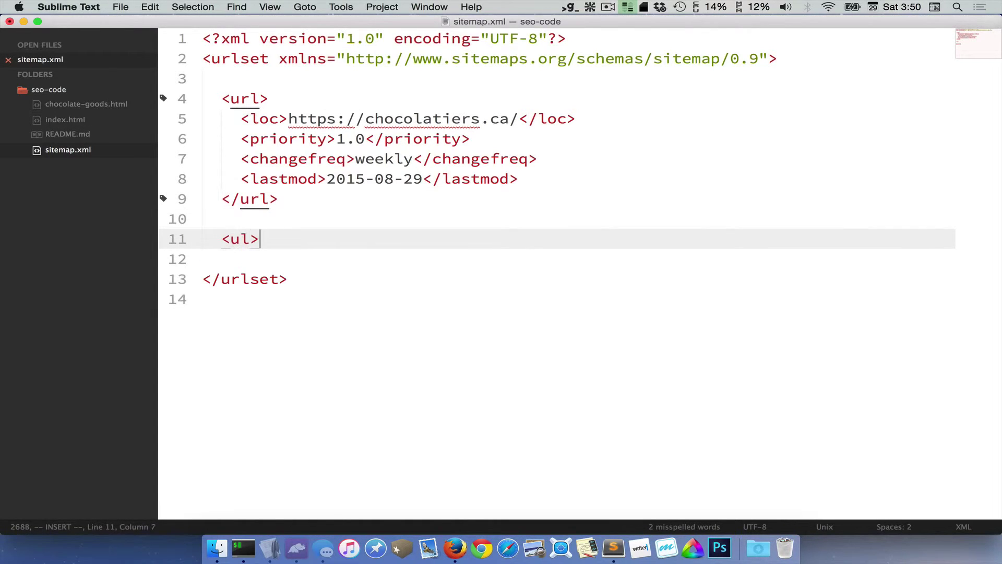
type("rl>")
key("Return")
key("Return")
type("<")
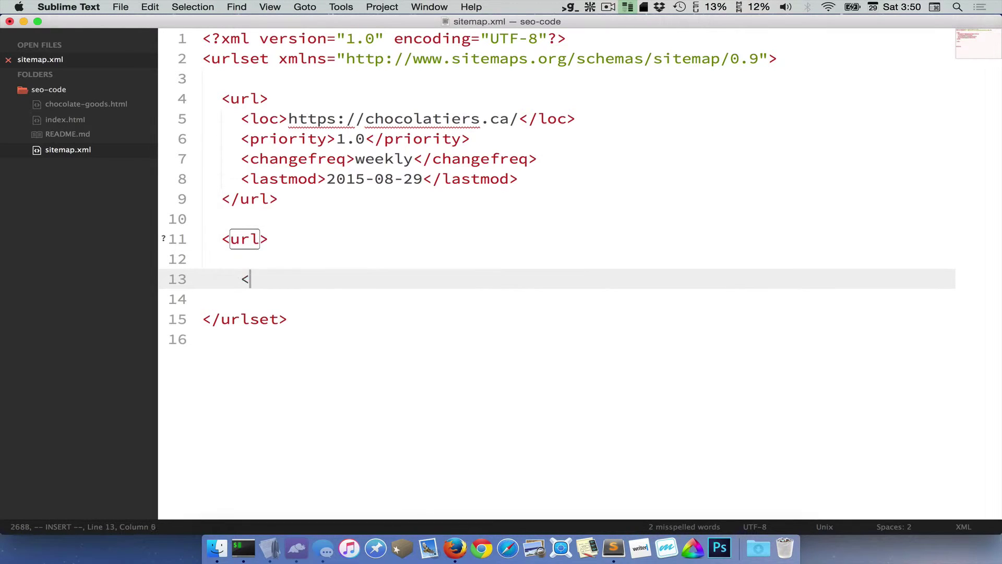
type("/")
key("Up")
key("Tab")
key("Tab")
type("<")
key("BackSpace")
type("oc")
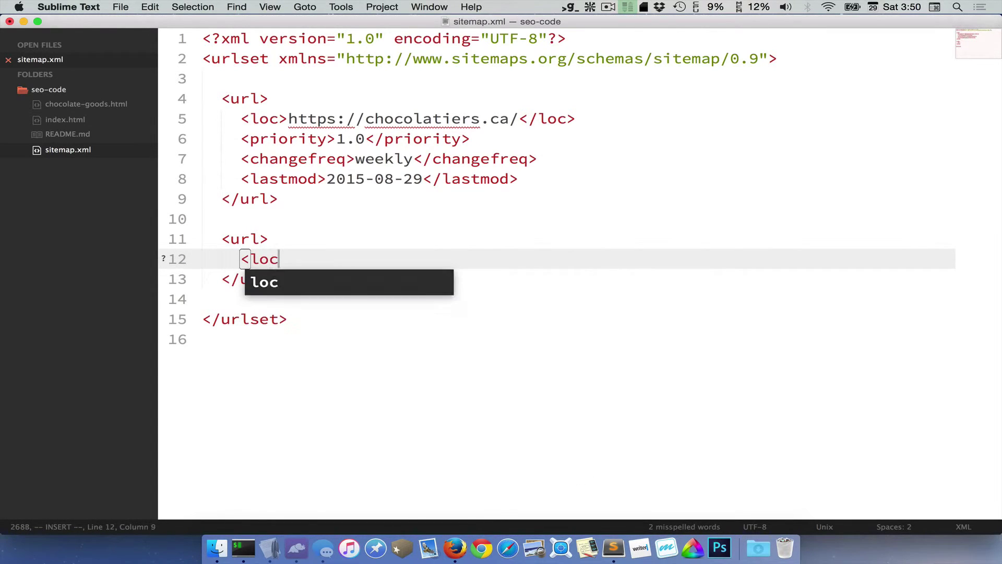
type(">https://")
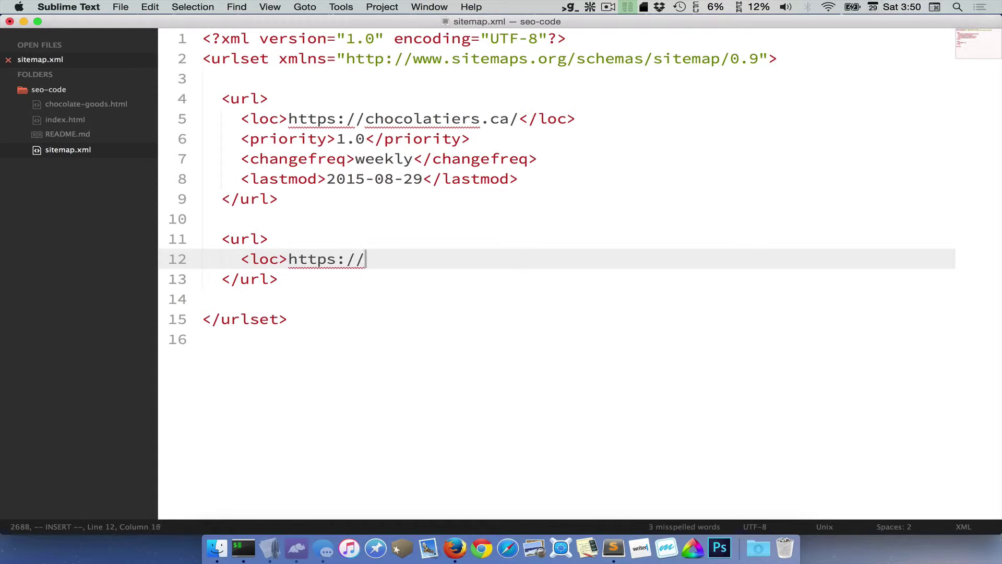
type("chocolatie")
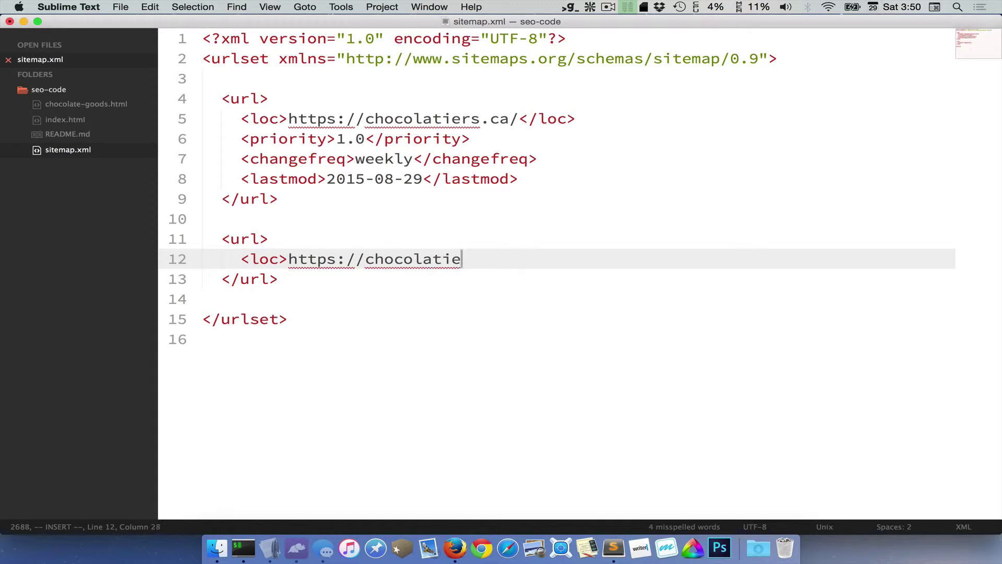
type("rs.ca/cho")
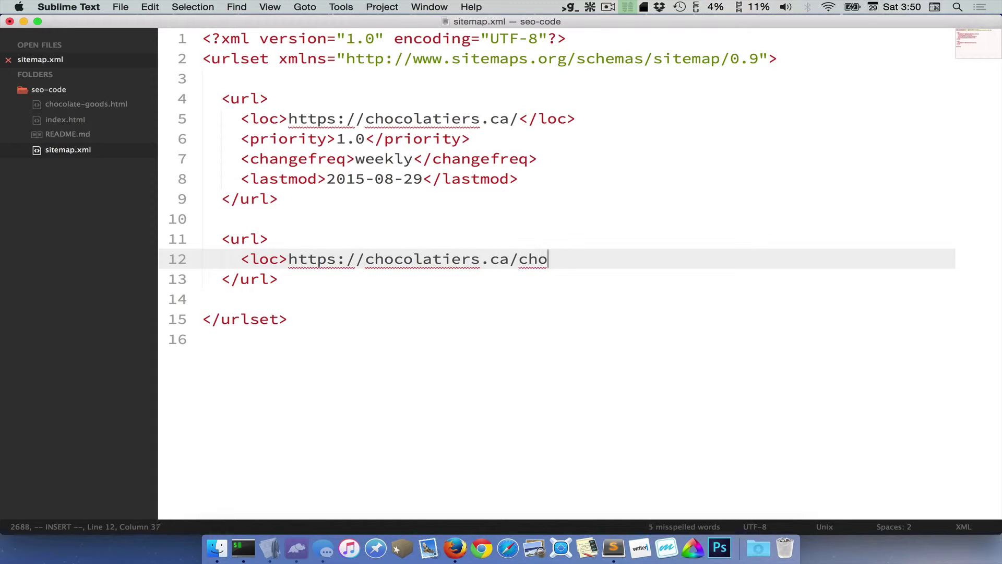
type("colate-goods.html<")
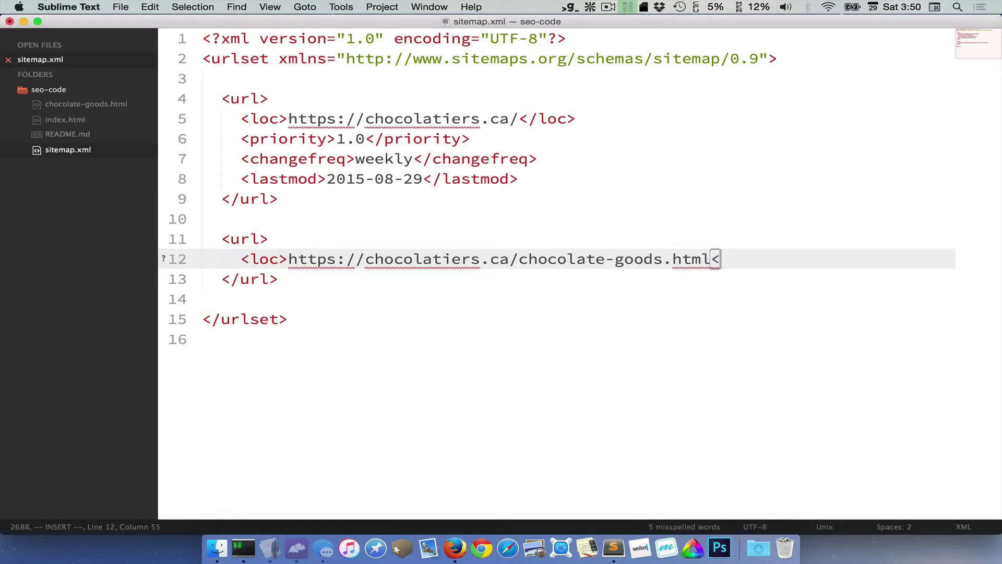
type("/loc>")
key("Escape")
key("super+s")
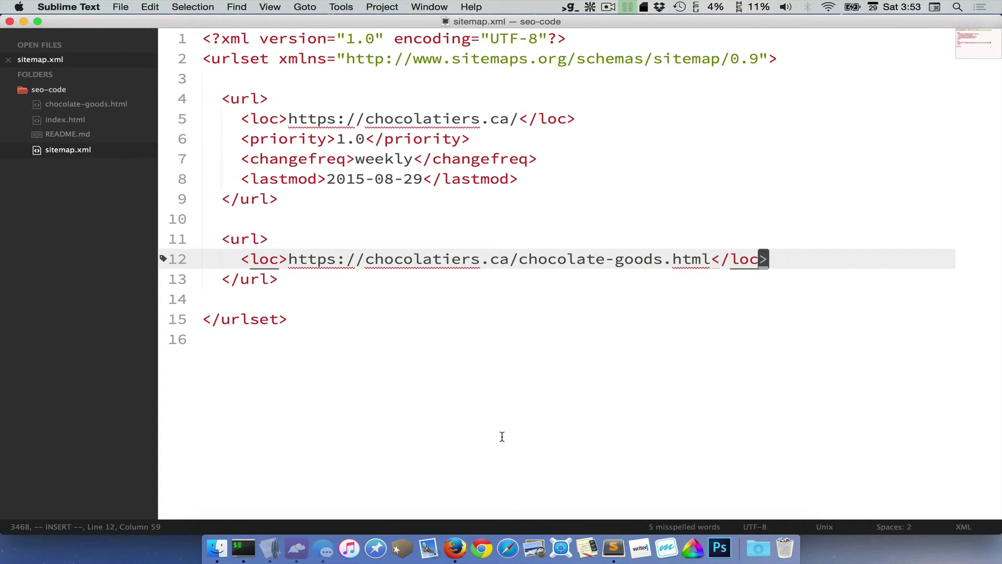
Step: Load learn-the-web.algonquindesign.ca/sitemap.xml in a new Firefox window
left_click(455, 548)
key("super+n")
type("learn-the-web.algonquindesign.ca/")
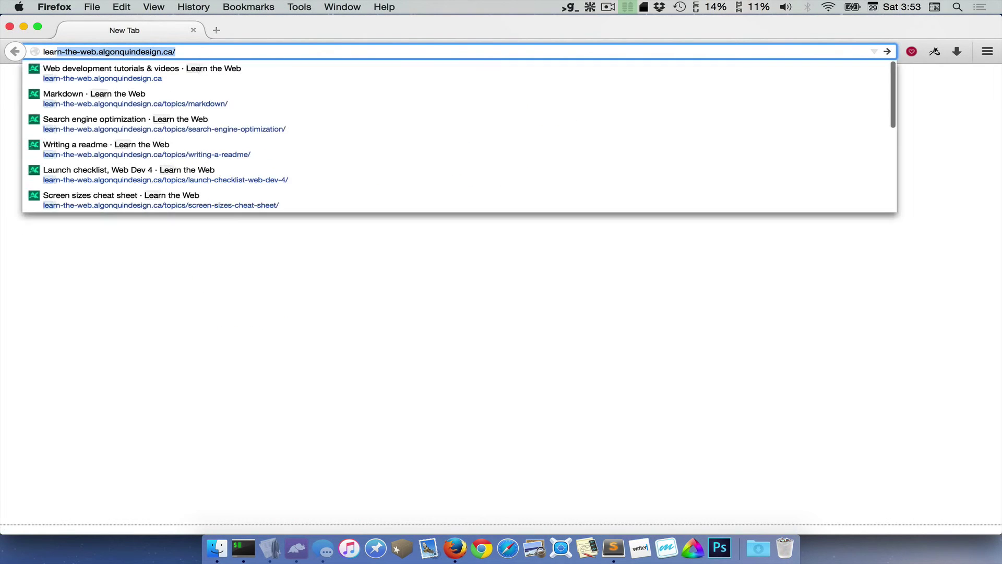
type("sitemap.xml")
key("Return")
scroll(510, 230, "down", 3)
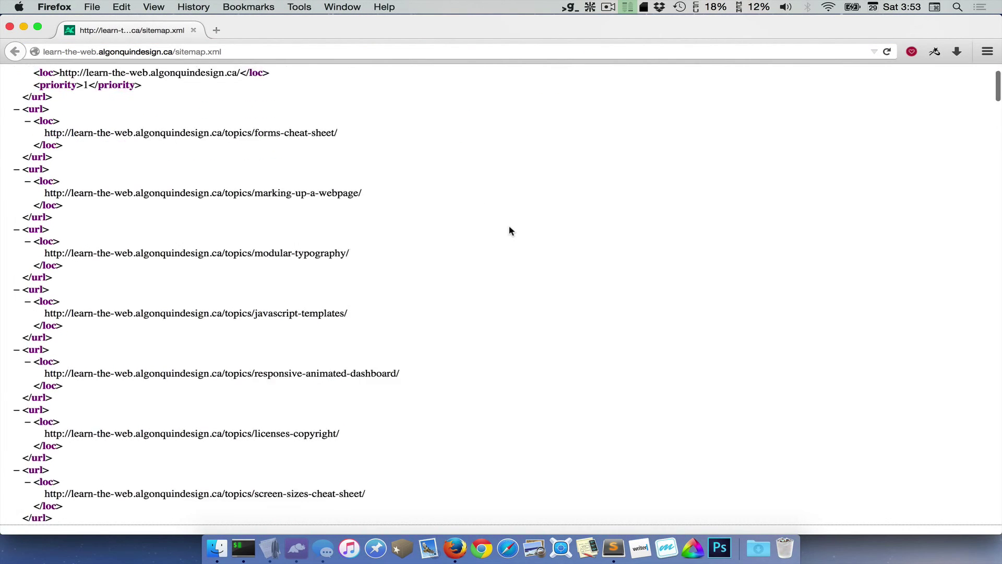
scroll(509, 230, "down", 10)
scroll(510, 231, "down", 15)
scroll(510, 230, "down", 10)
scroll(509, 231, "down", 10)
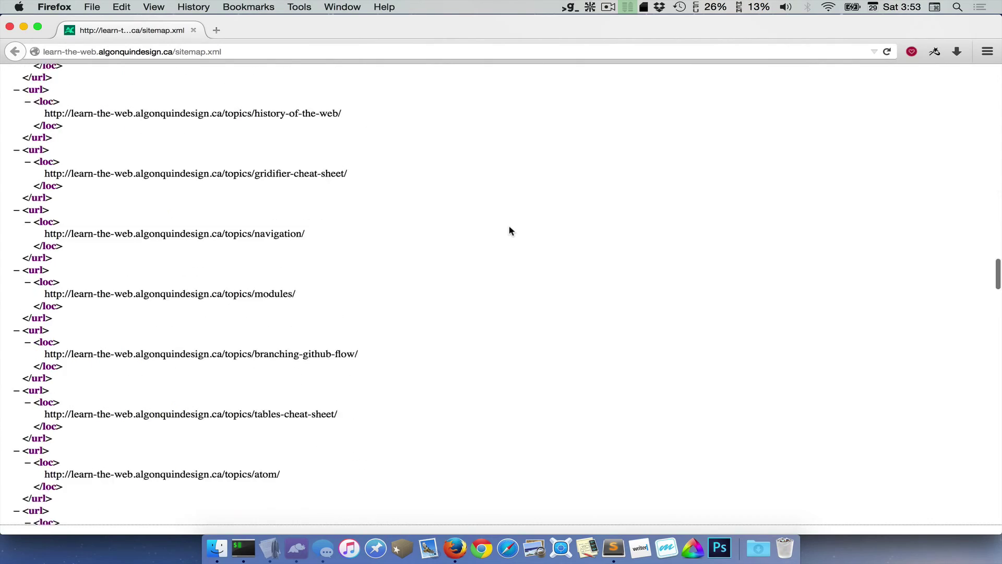
scroll(510, 230, "down", 10)
scroll(510, 231, "down", 10)
scroll(510, 230, "up", 2)
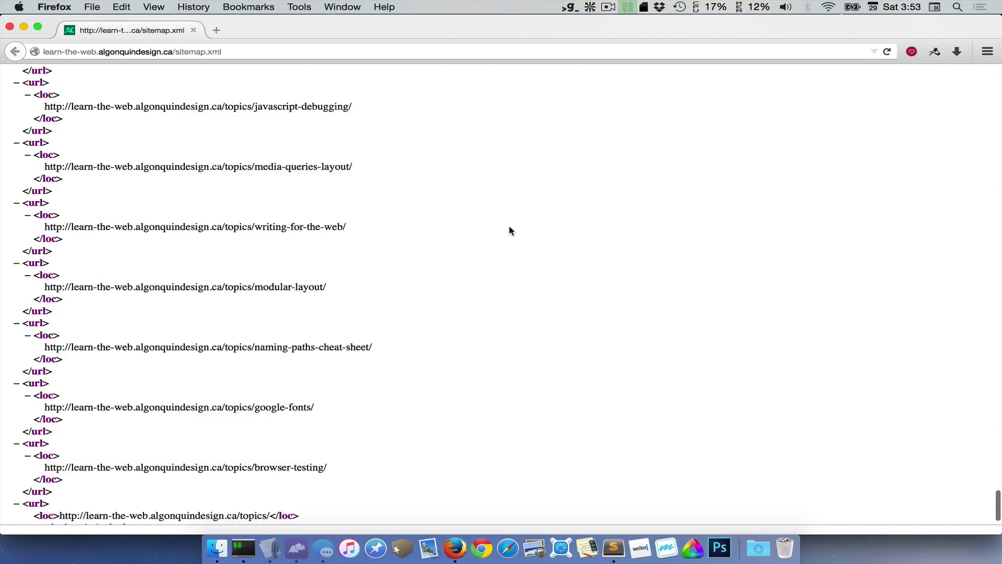
scroll(510, 230, "up", 10)
scroll(510, 230, "up", 10)
scroll(510, 230, "up", 10)
scroll(509, 230, "up", 5)
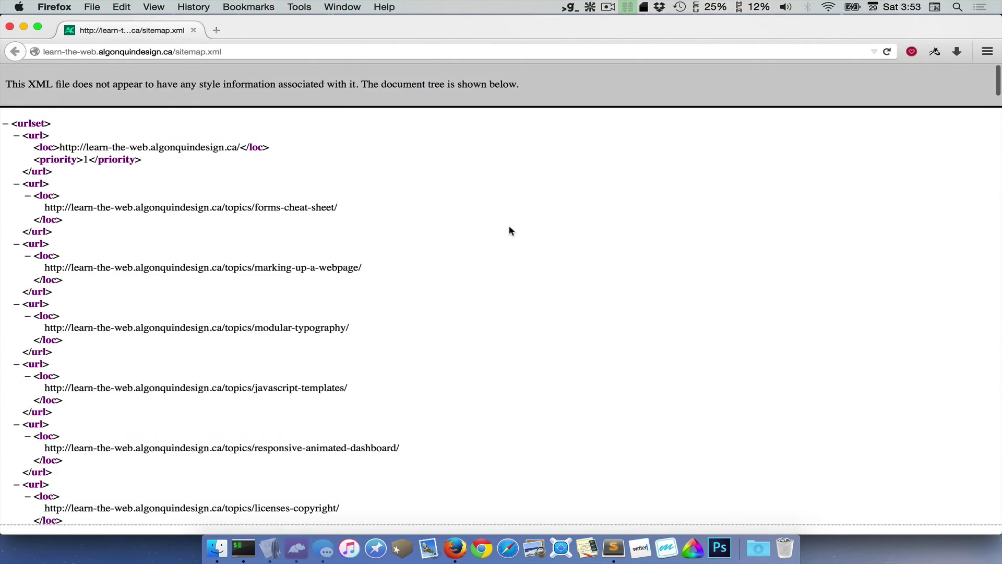